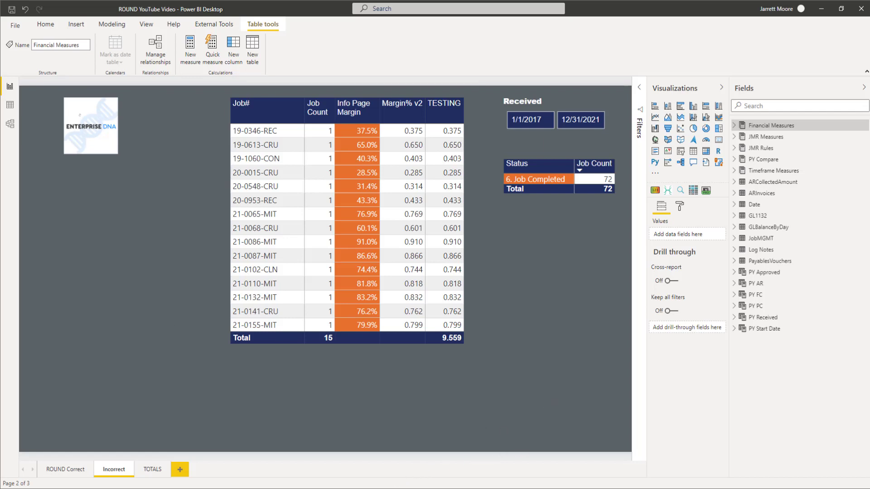
Read the DAX ROUND documentation, then return to Power BI's TOTALS report page.
{"action": "left_click", "coordinate": [388, 483]}
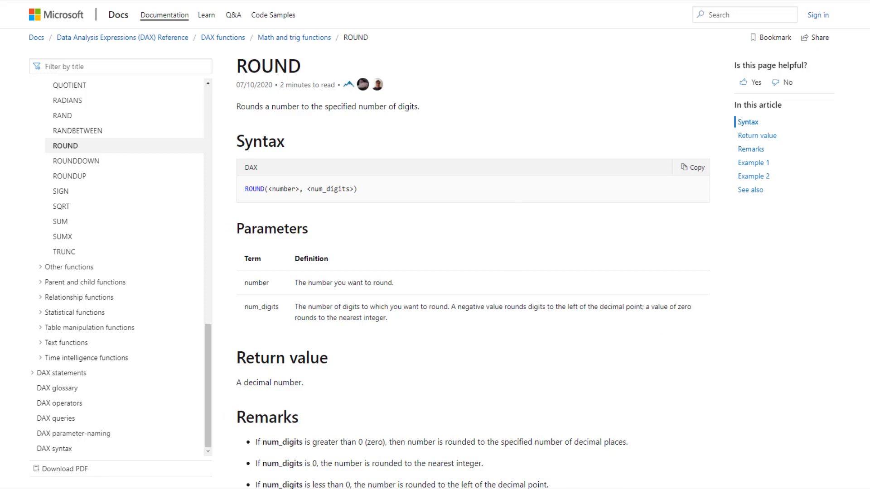
{"action": "scroll", "coordinate": [435, 244], "scroll_direction": "down", "scroll_amount": 1}
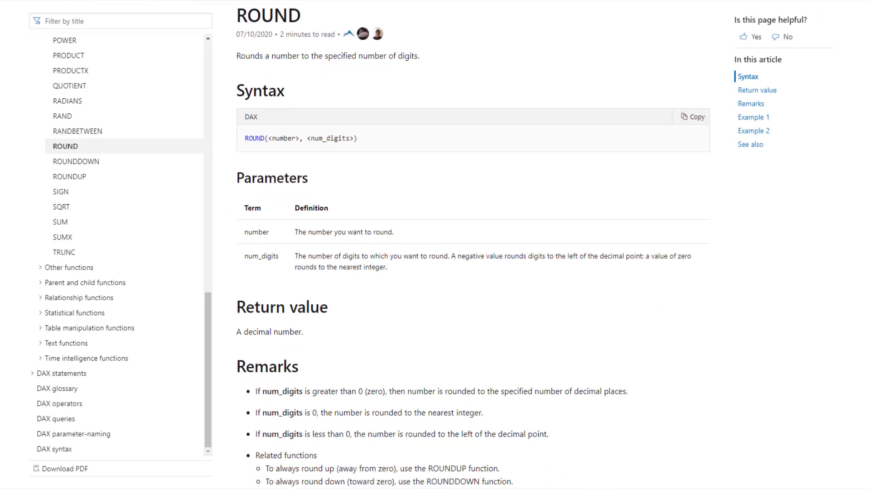
{"action": "scroll", "coordinate": [474, 245], "scroll_direction": "down", "scroll_amount": 3}
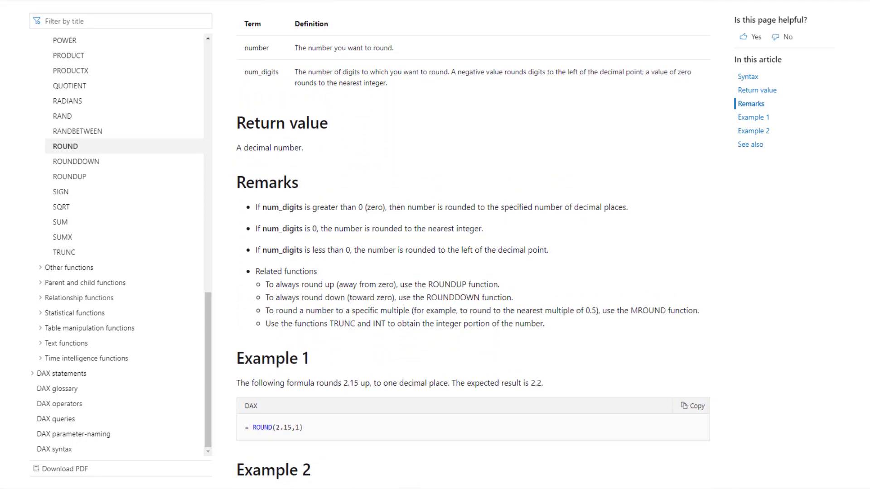
{"action": "scroll", "coordinate": [473, 245], "scroll_direction": "up", "scroll_amount": 5}
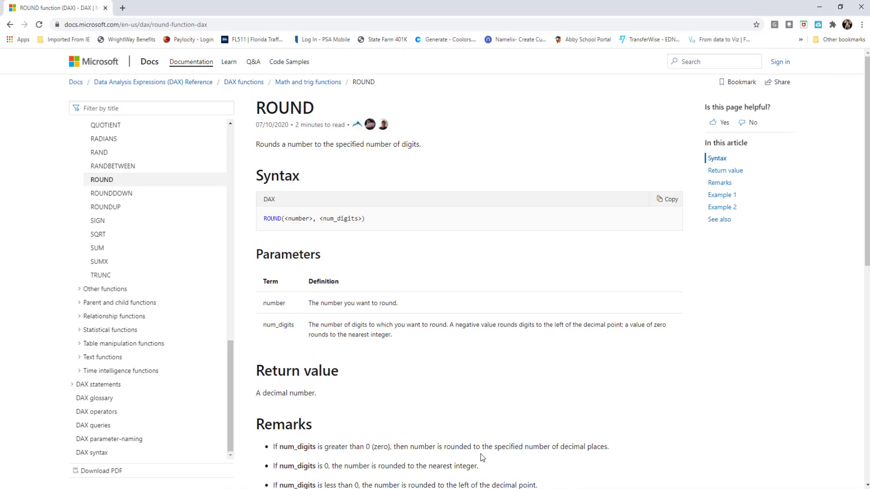
{"action": "key", "text": "alt+Tab"}
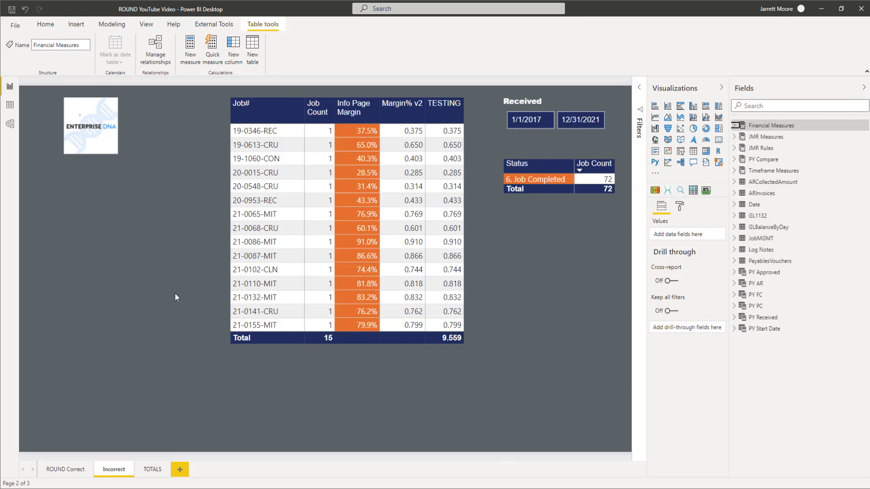
{"action": "left_click", "coordinate": [152, 471]}
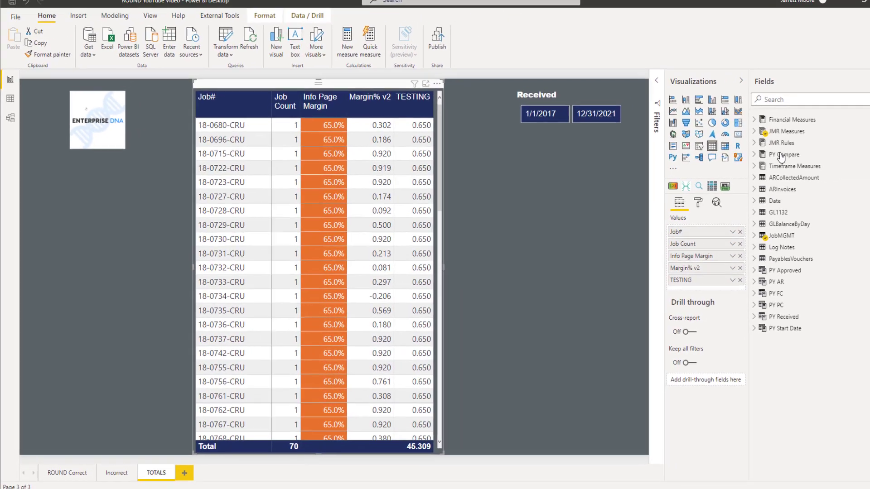
Search the Fields pane for 'margin' and show the Margin Target Test measure's formula.
{"action": "left_click", "coordinate": [770, 106]}
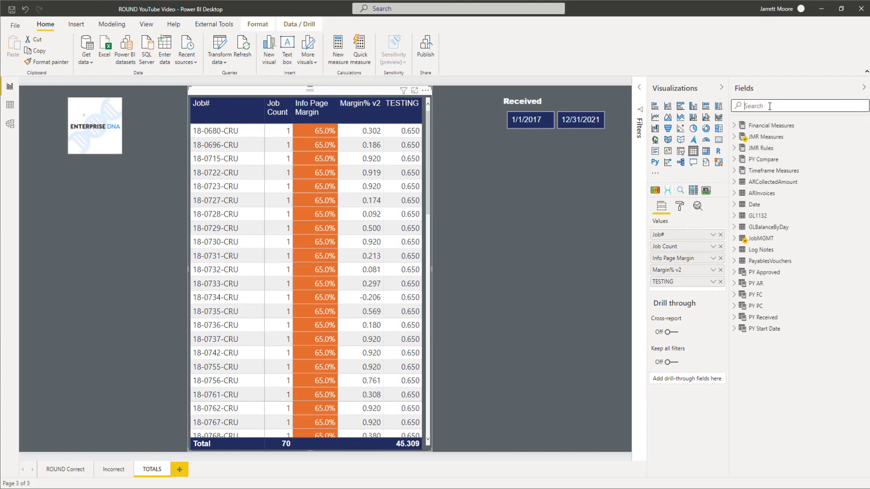
{"action": "type", "text": "margin"}
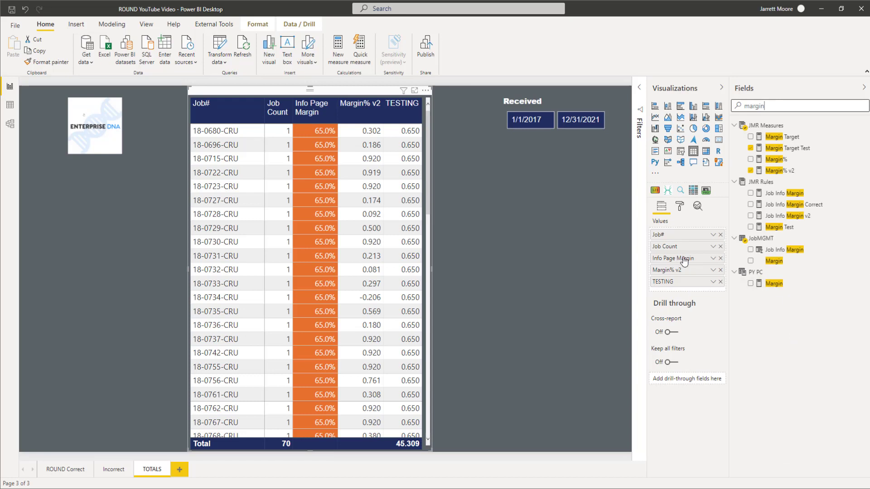
{"action": "left_click", "coordinate": [800, 151]}
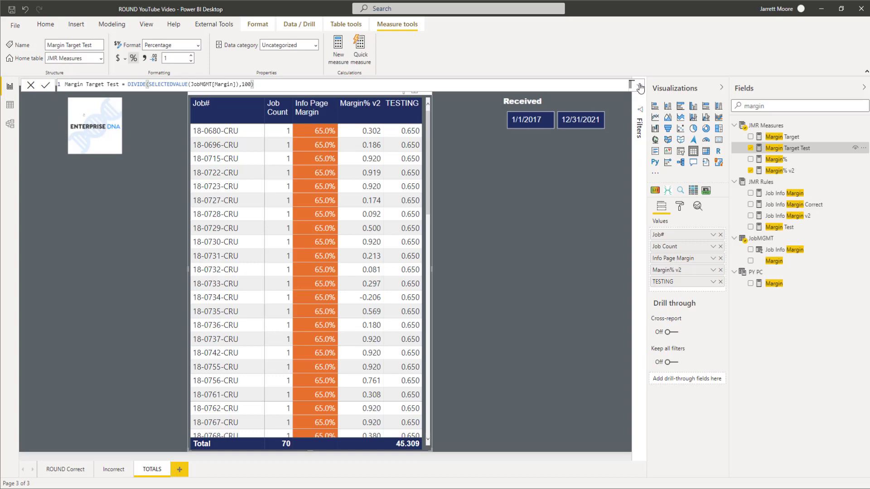
Toggle the formula bar, then select the 15-job margin table on the Incorrect page.
{"action": "left_click", "coordinate": [640, 86]}
{"action": "left_click", "coordinate": [640, 86]}
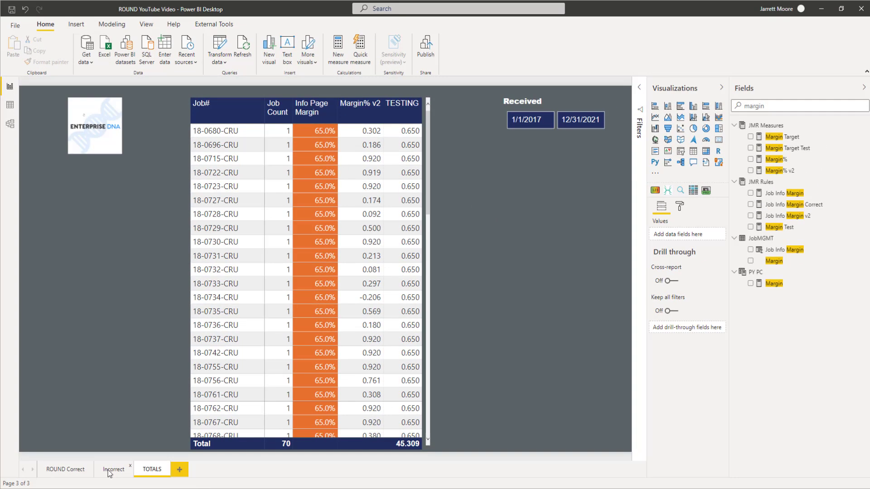
{"action": "left_click", "coordinate": [112, 469]}
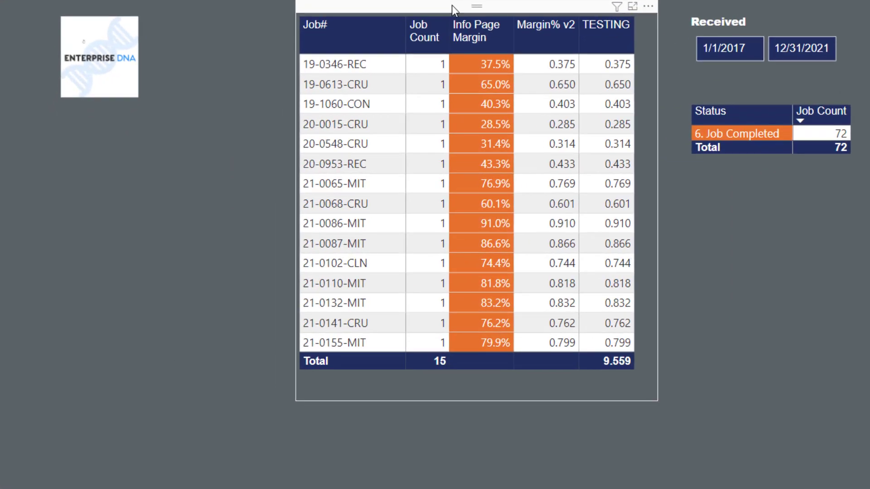
{"action": "left_click", "coordinate": [452, 6]}
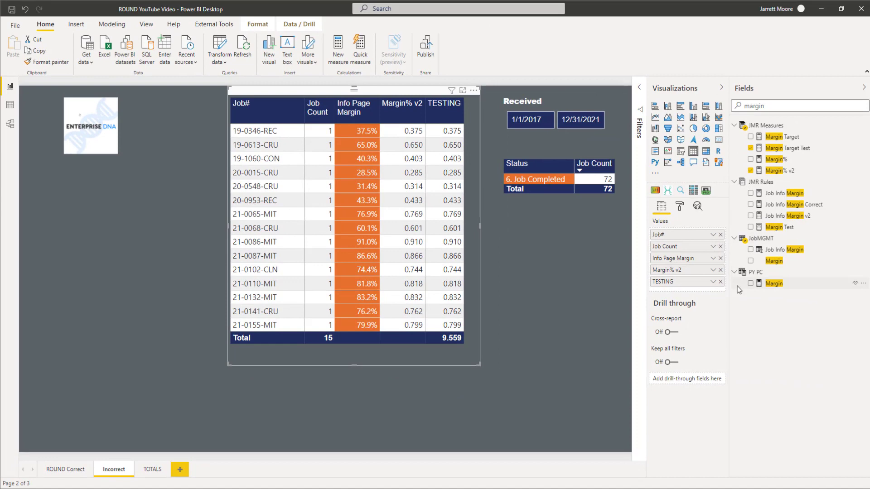
Review Job Info Margin v2's DAX, then bring up Conditional formatting for Info Page Margin.
{"action": "left_click", "coordinate": [782, 217]}
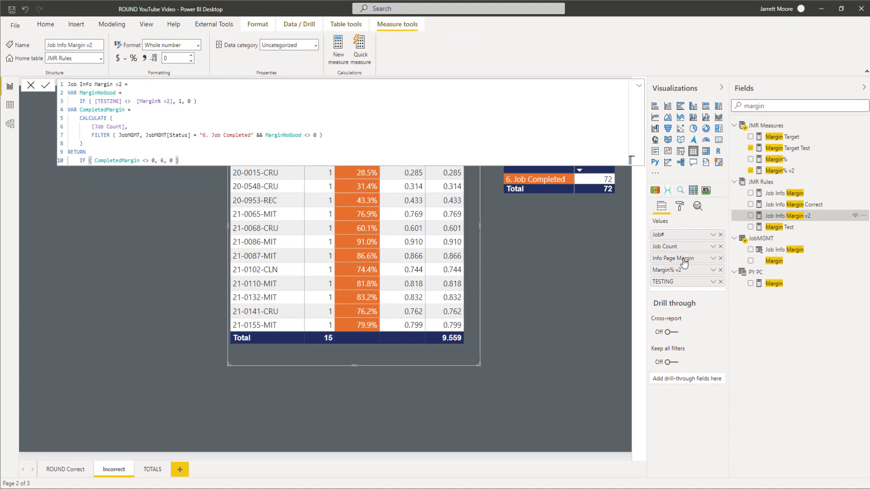
{"action": "left_click", "coordinate": [713, 259]}
{"action": "mouse_move", "coordinate": [713, 304]}
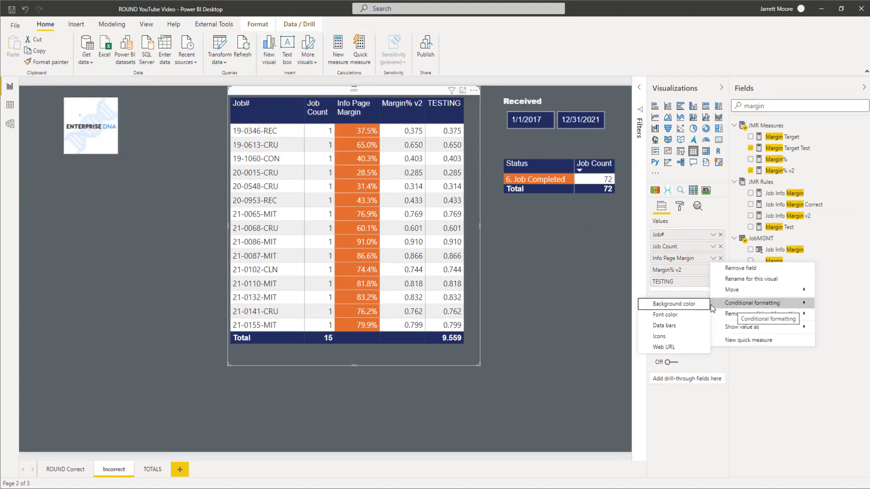
{"action": "left_click", "coordinate": [674, 303]}
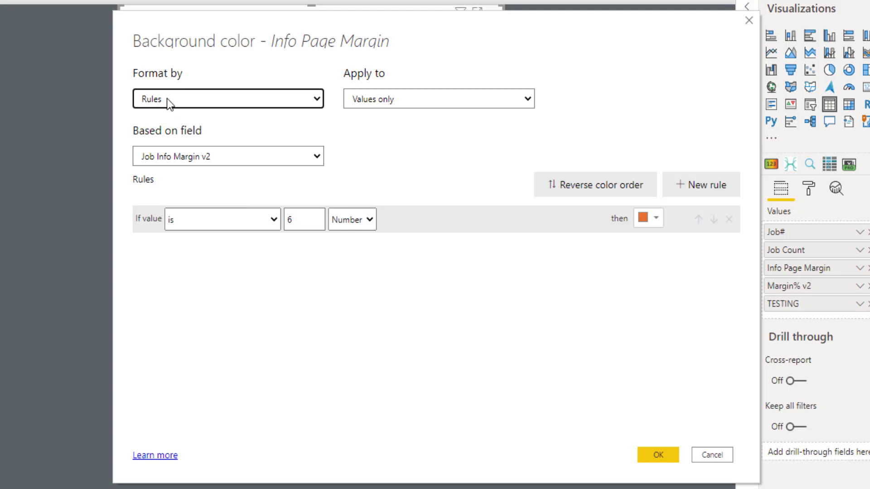
{"action": "left_click", "coordinate": [167, 99]}
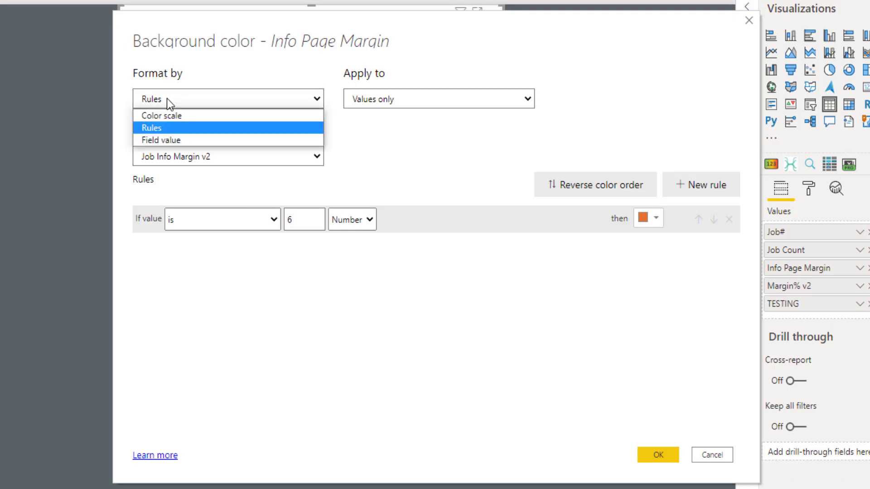
{"action": "left_click", "coordinate": [167, 99]}
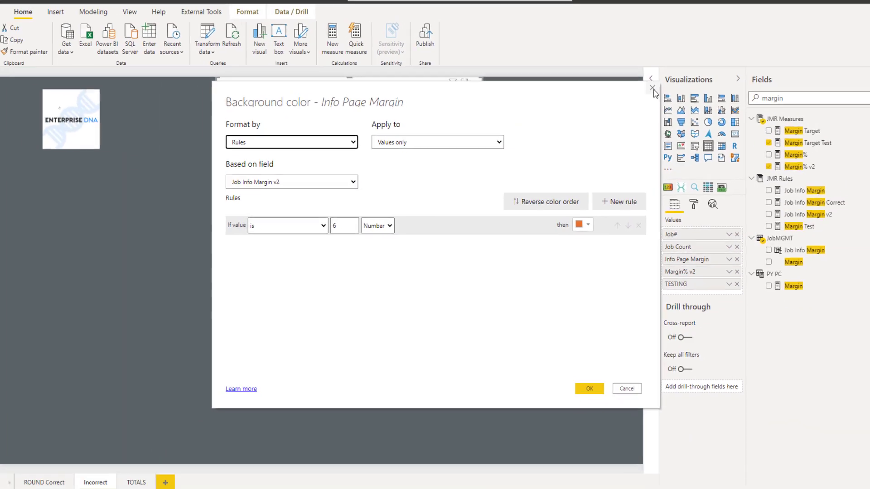
{"action": "left_click", "coordinate": [653, 88]}
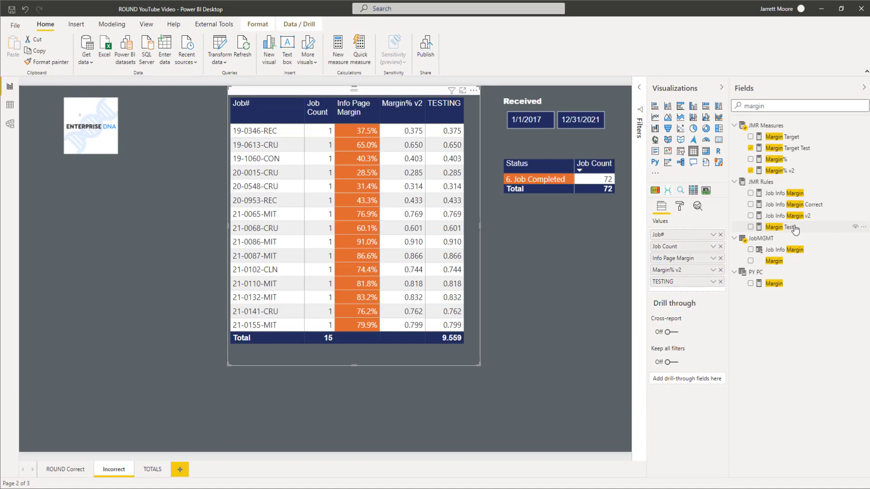
{"action": "left_click", "coordinate": [794, 217]}
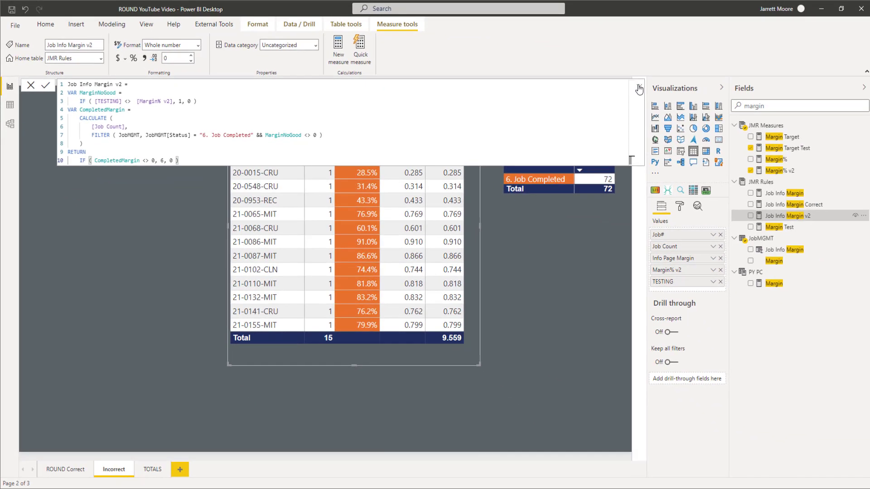
{"action": "left_click", "coordinate": [639, 89]}
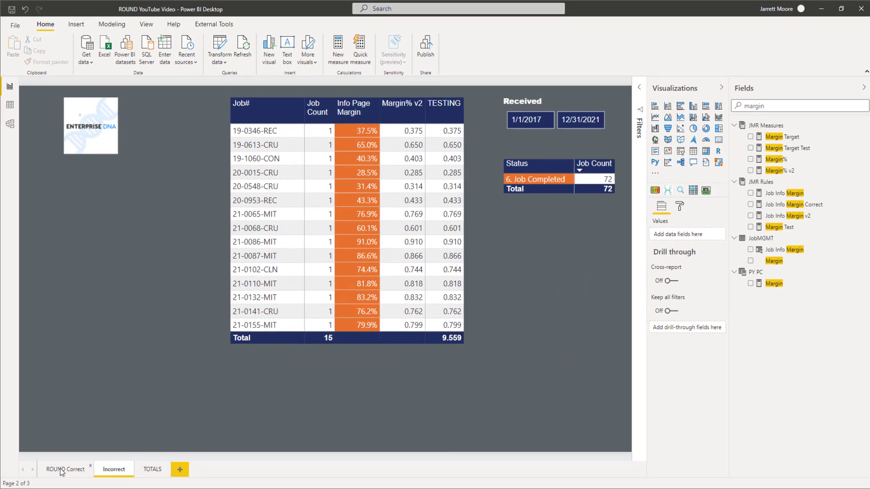
On the ROUND Correct page, inspect Info Page Margin's background colour rules without changing them.
{"action": "left_click", "coordinate": [63, 470]}
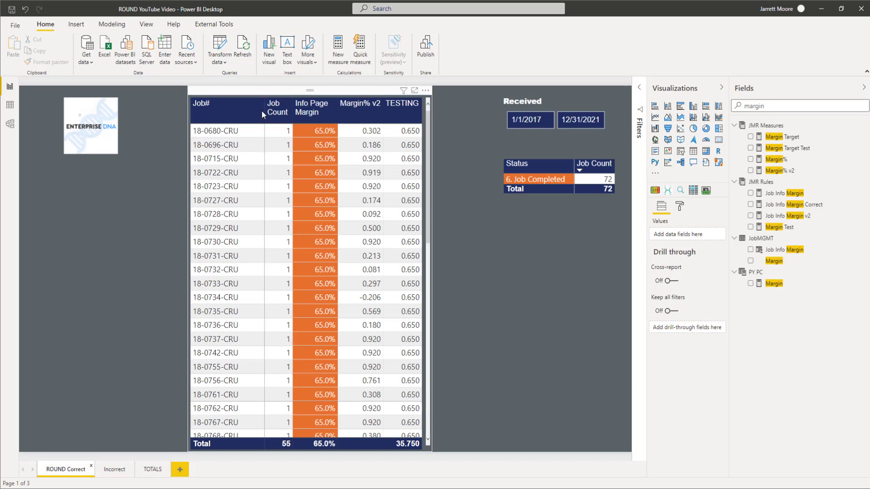
{"action": "left_click", "coordinate": [257, 96]}
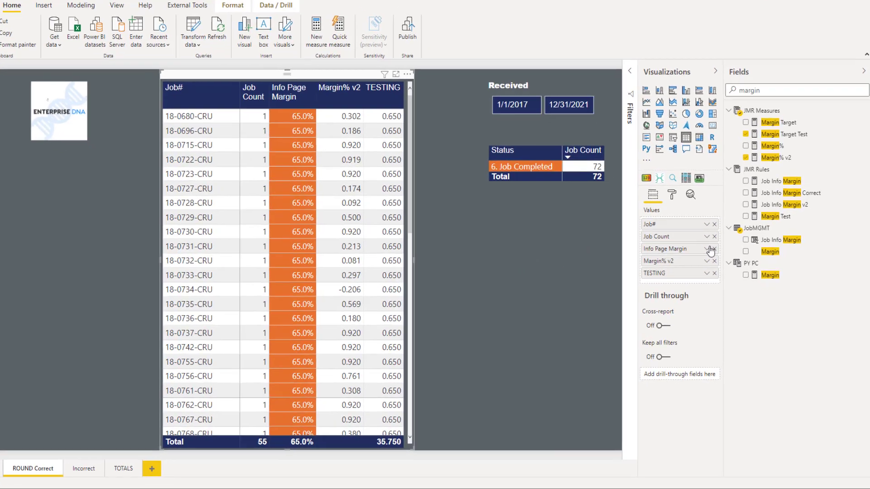
{"action": "left_click", "coordinate": [715, 259]}
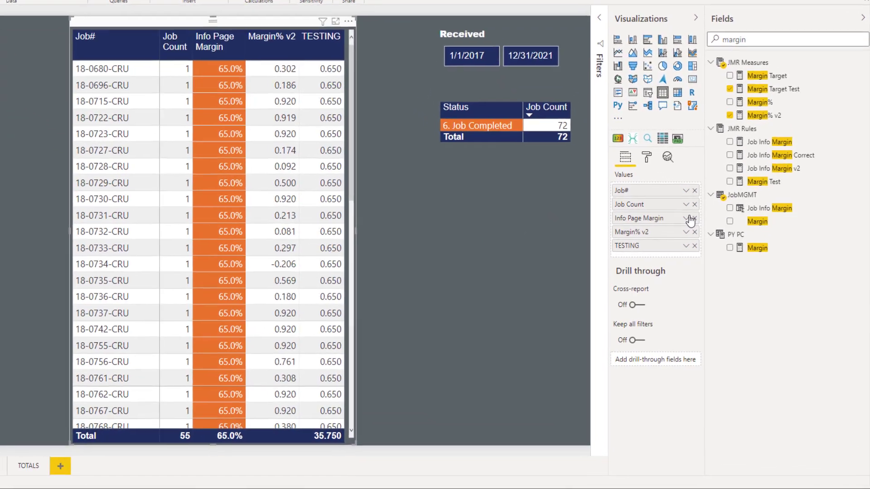
{"action": "mouse_move", "coordinate": [732, 269]}
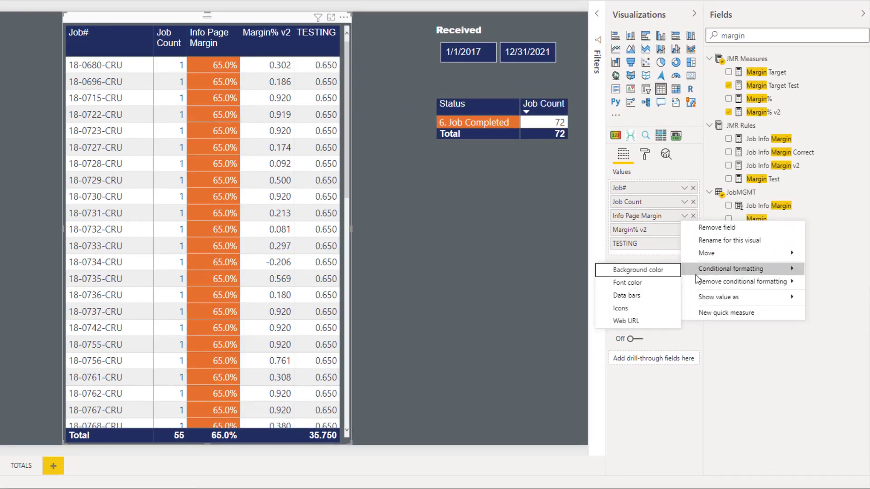
{"action": "left_click", "coordinate": [639, 271]}
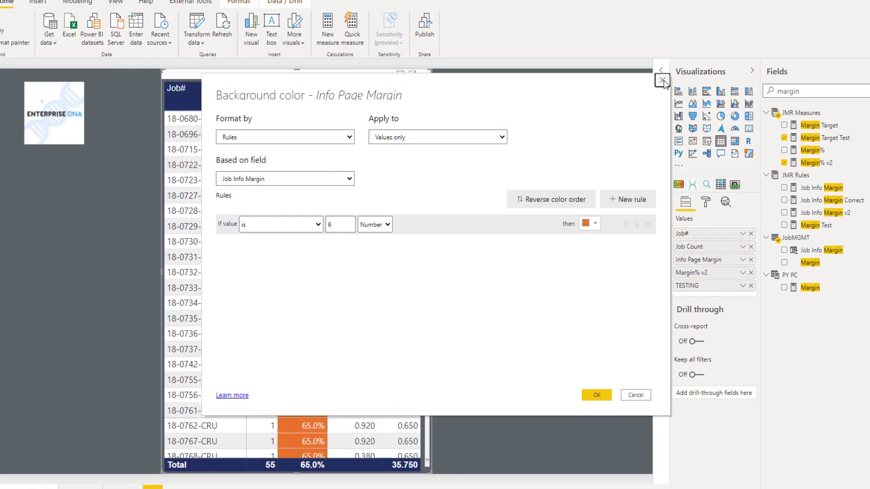
{"action": "left_click", "coordinate": [739, 25]}
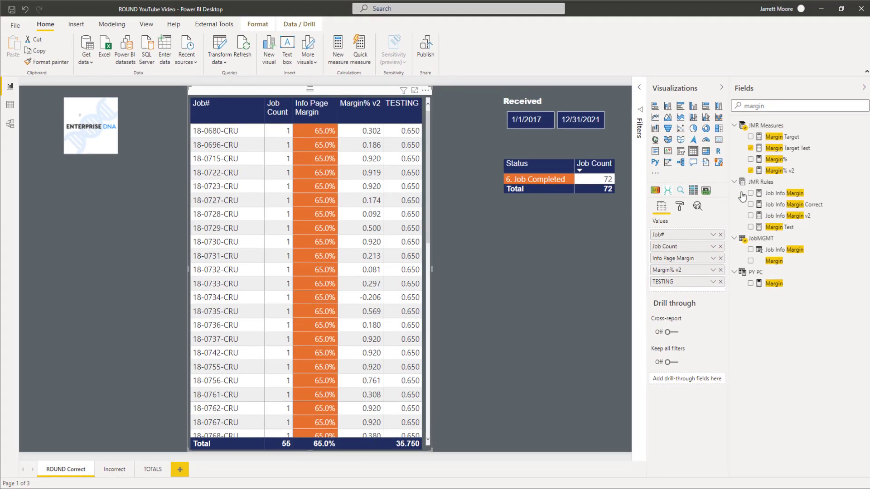
Review Job Info Margin's ROUND comparison to 3 decimals, then scroll the 55-job table.
{"action": "left_click", "coordinate": [786, 195]}
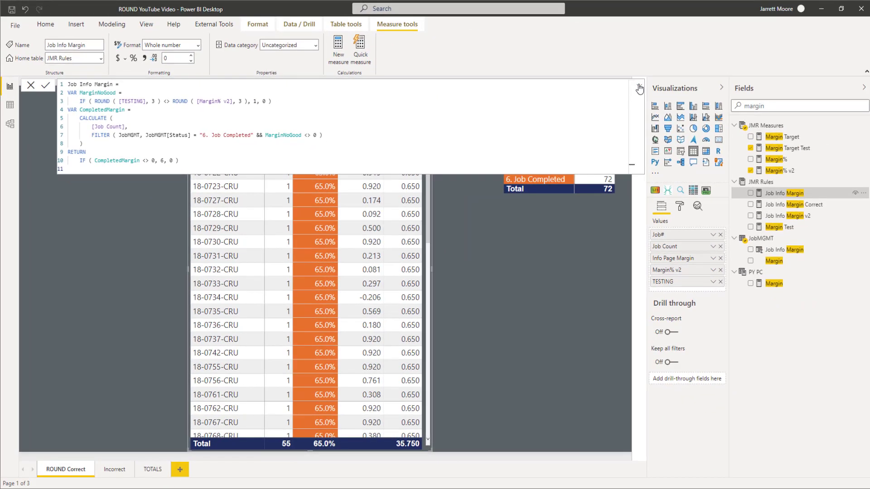
{"action": "left_click", "coordinate": [639, 88]}
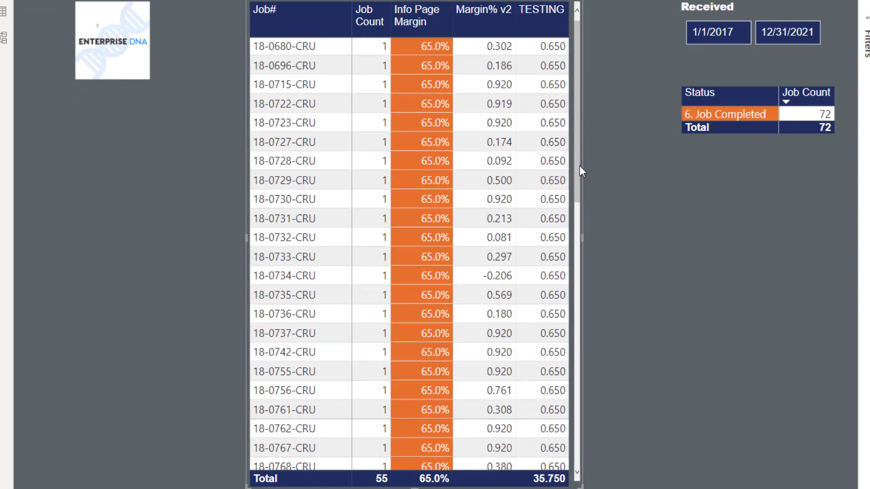
{"action": "scroll", "coordinate": [579, 175], "scroll_direction": "down", "scroll_amount": 1}
{"action": "left_click_drag", "start_coordinate": [580, 176], "coordinate": [572, 461]}
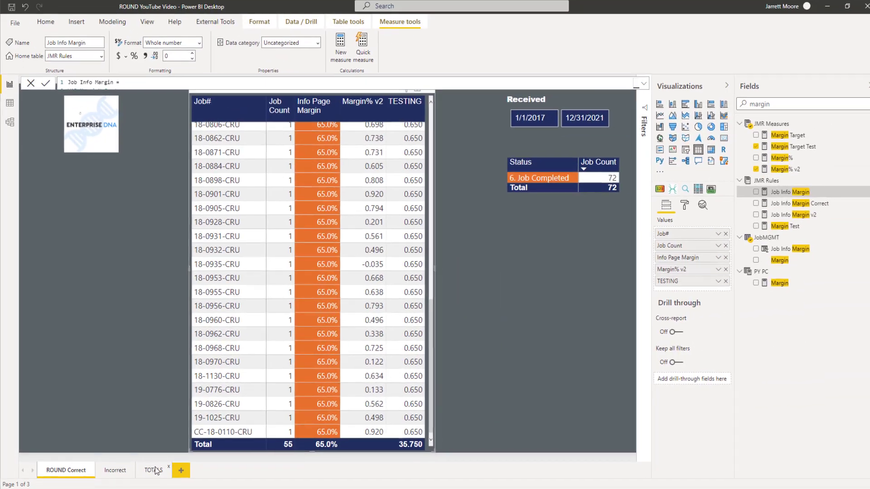
Scroll the TOTALS page's 70-job table to compare which Info Page Margin cells are orange.
{"action": "left_click", "coordinate": [154, 469]}
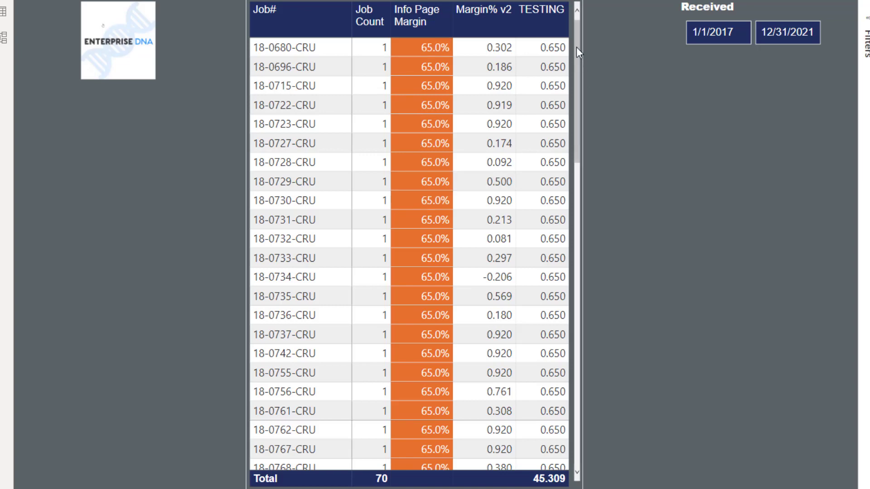
{"action": "left_click_drag", "start_coordinate": [577, 47], "coordinate": [573, 85]}
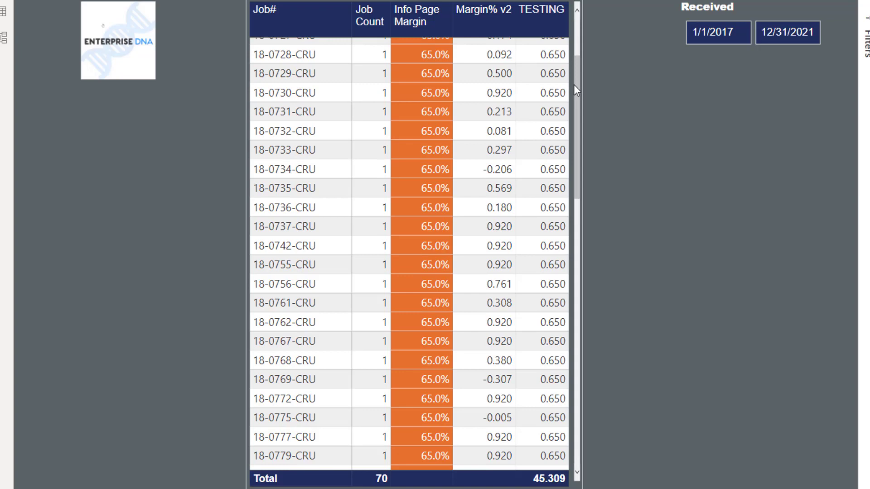
{"action": "left_click_drag", "start_coordinate": [574, 84], "coordinate": [570, 326]}
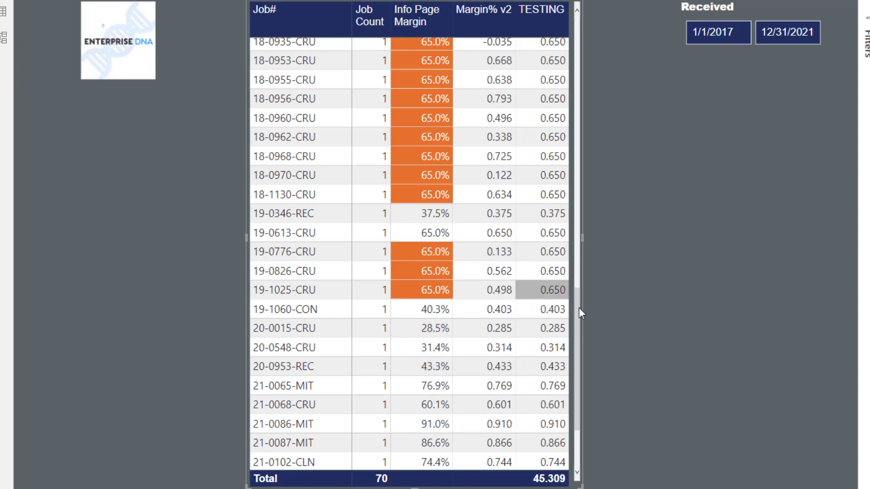
{"action": "scroll", "coordinate": [578, 305], "scroll_direction": "down", "scroll_amount": 2}
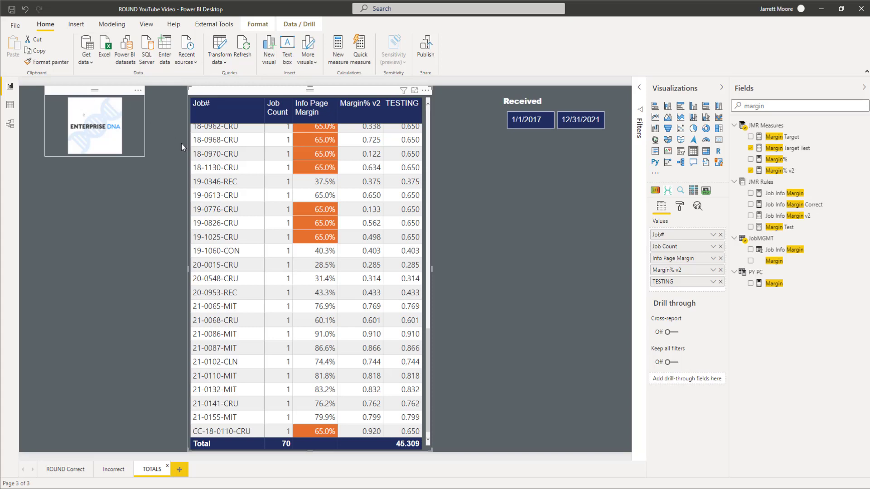
{"action": "scroll", "coordinate": [243, 187], "scroll_direction": "up", "scroll_amount": 10}
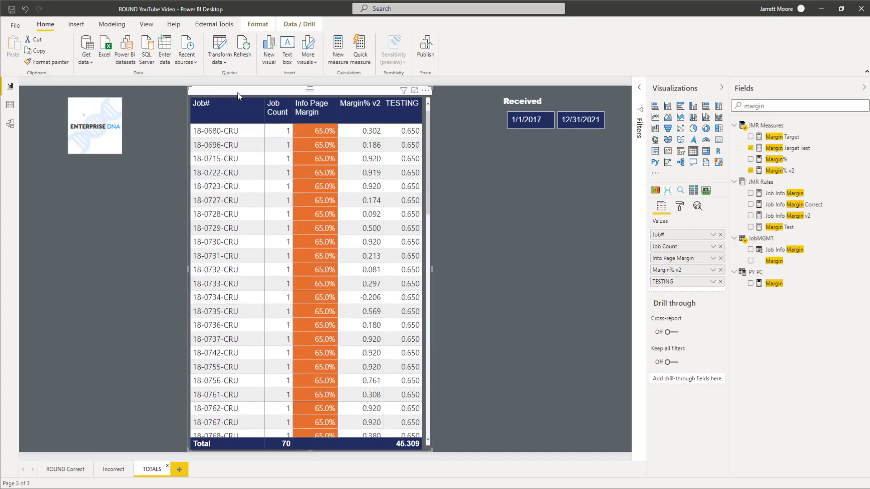